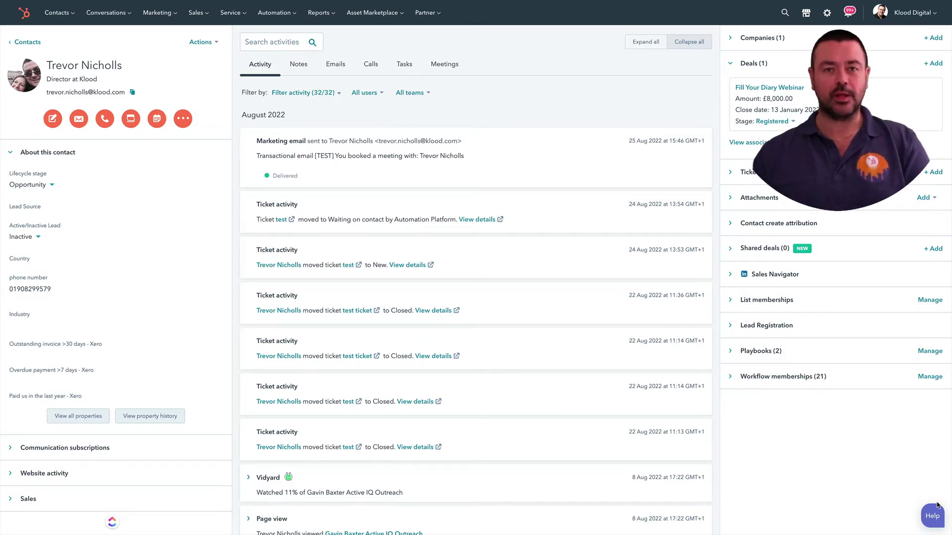
# - Start a one-to-one email to the contact from the email icon on their record
pyautogui.click(79, 119)
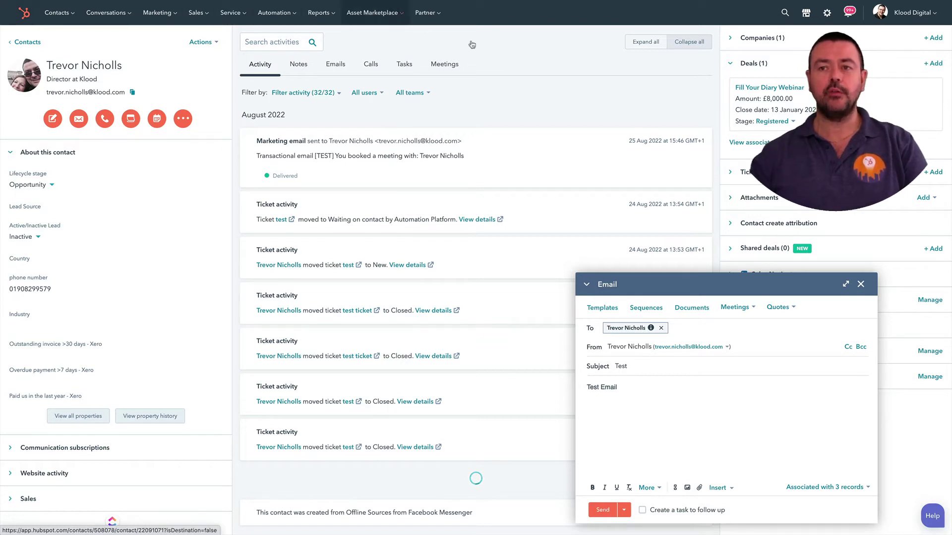
# - Open the email signature editor under Settings > General > Email
pyautogui.click(826, 13)
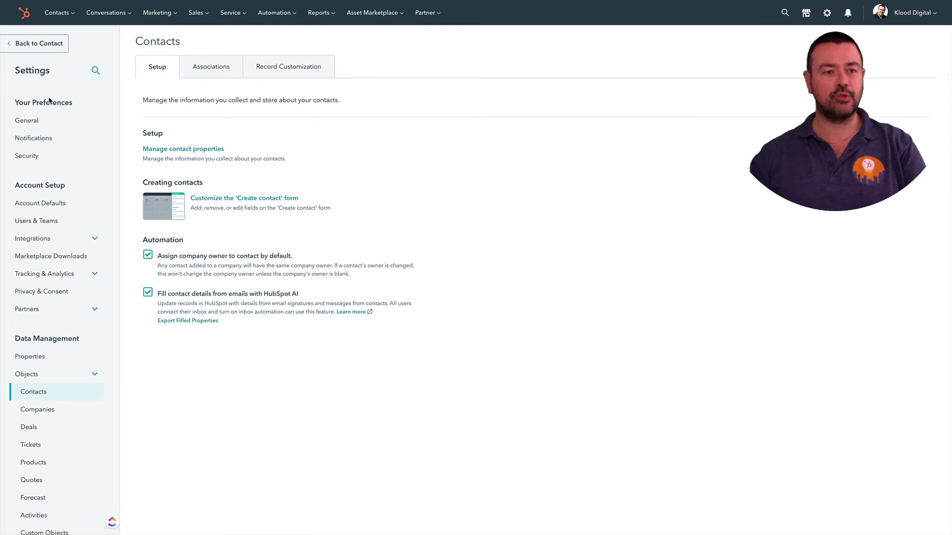
pyautogui.click(38, 120)
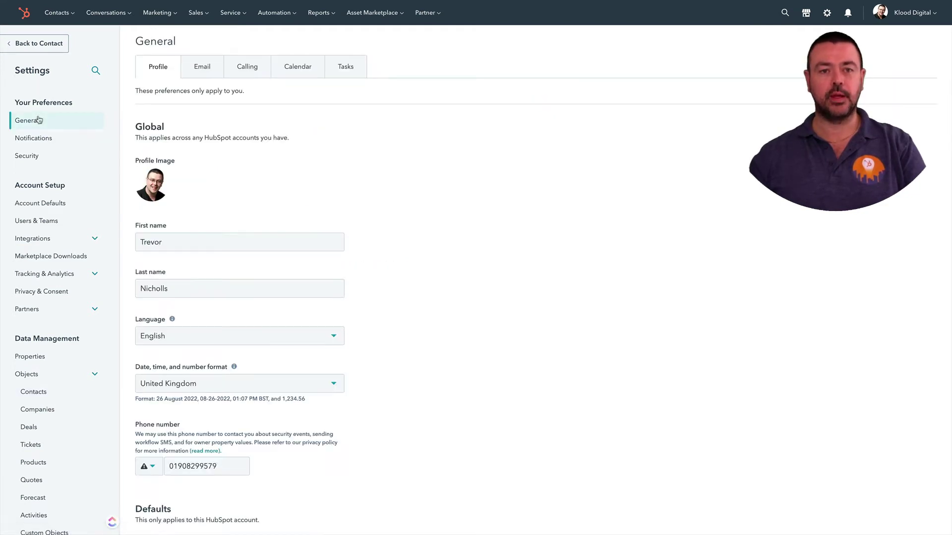
pyautogui.click(202, 69)
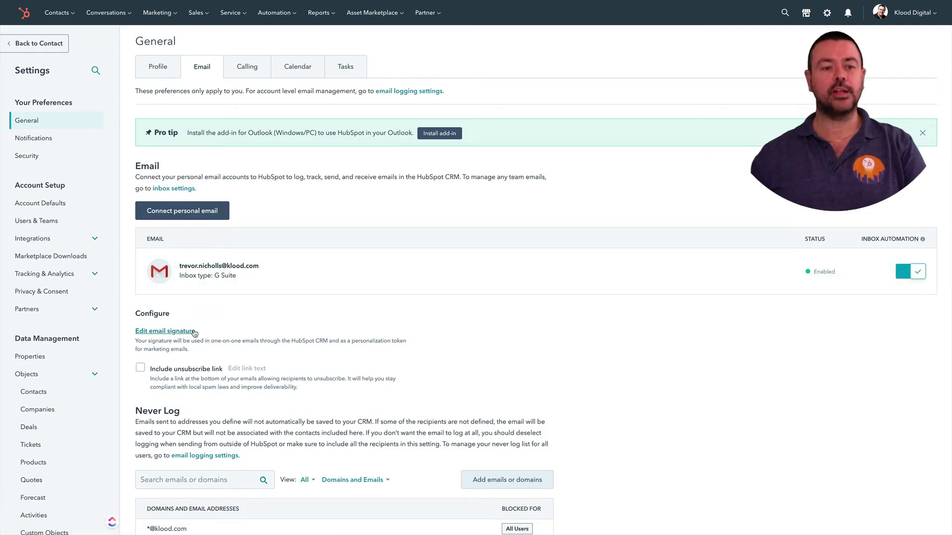
pyautogui.click(161, 332)
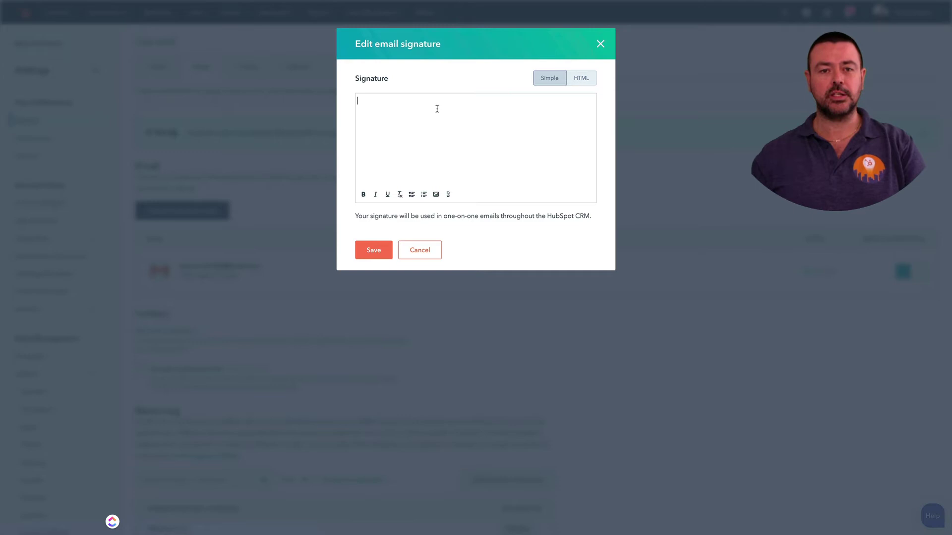
pyautogui.write('Trevor N')
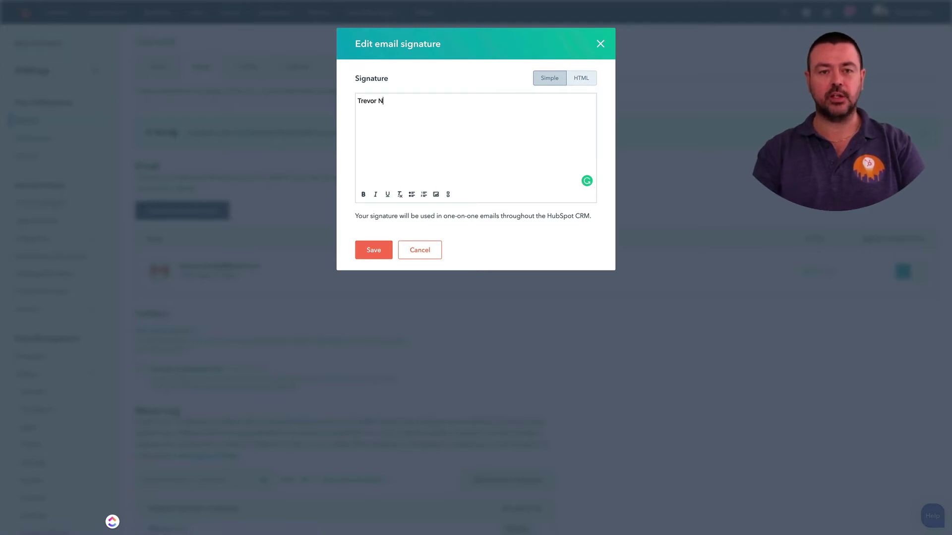
pyautogui.write('icholls')
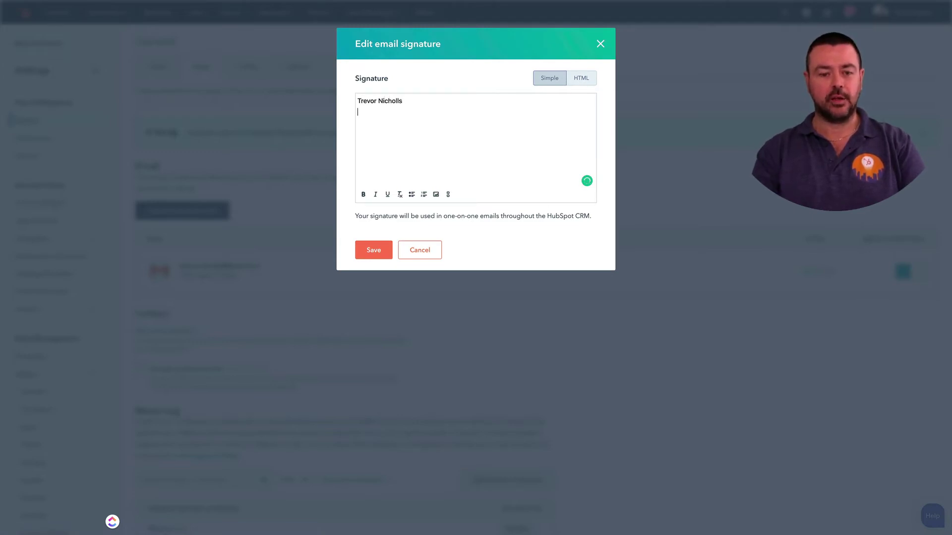
pyautogui.press('Return')
pyautogui.write('Directo')
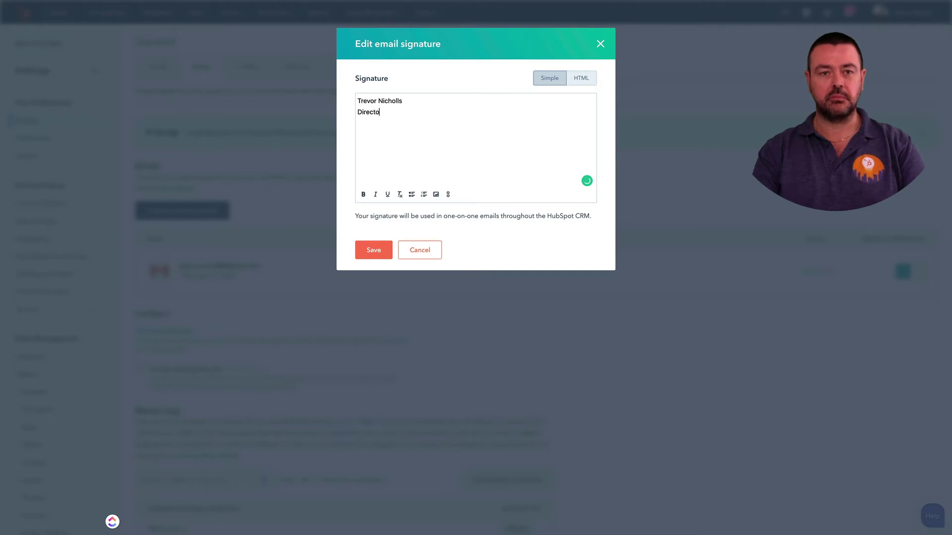
pyautogui.write('rwww.jd')
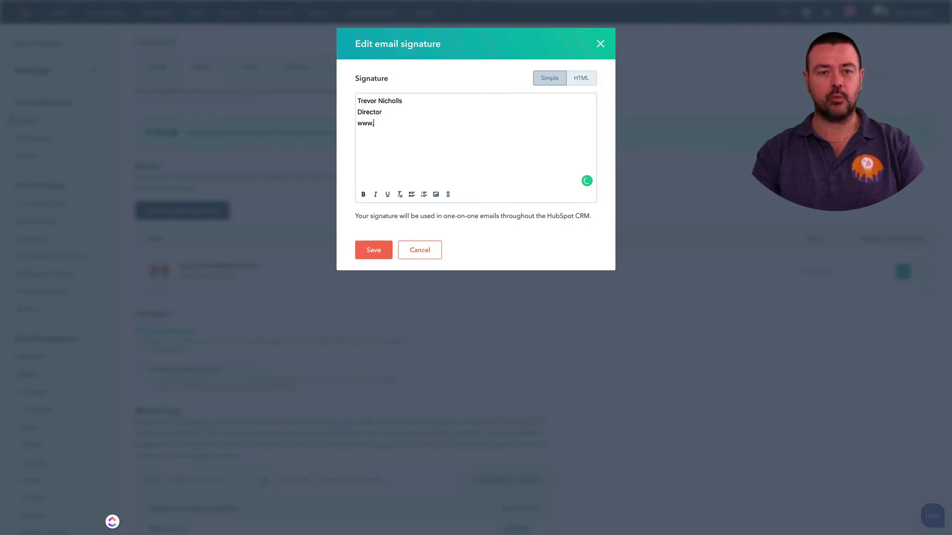
pyautogui.press('BackSpace')
pyautogui.write('kl')
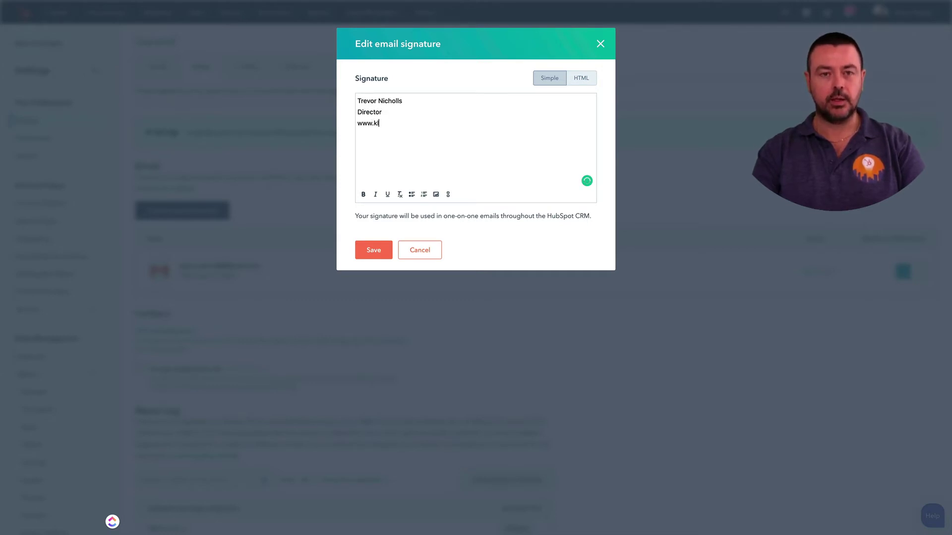
pyautogui.write('ood.com')
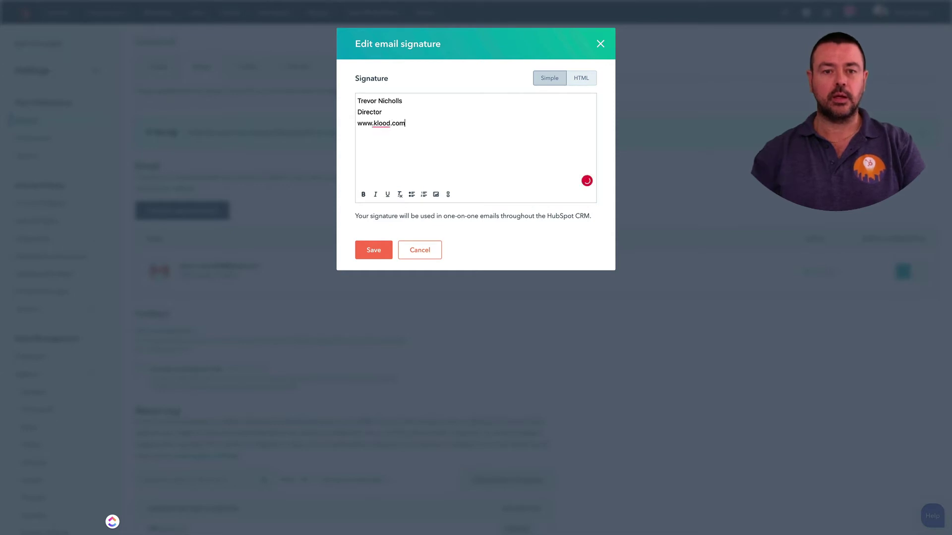
pyautogui.moveTo(406, 122); pyautogui.dragTo(357, 122)
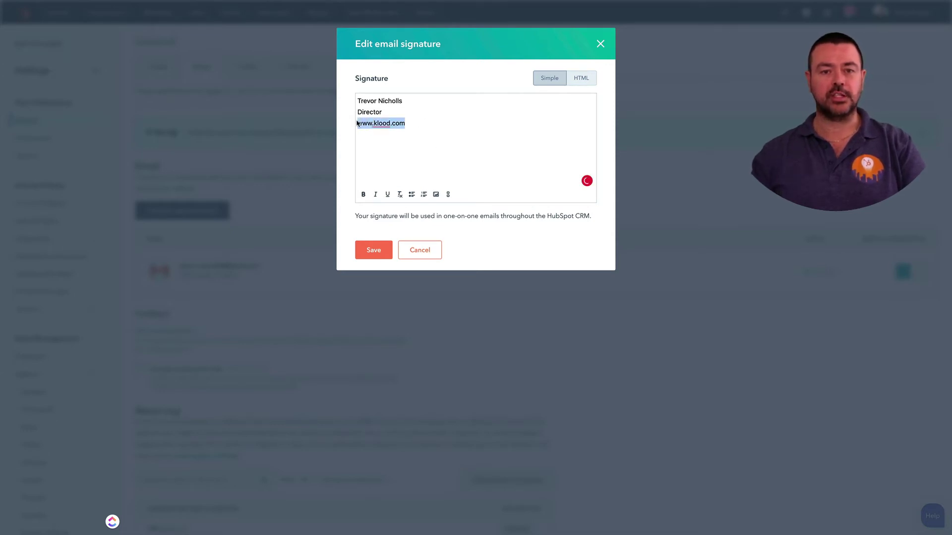
pyautogui.click(448, 194)
pyautogui.write('klood.com')
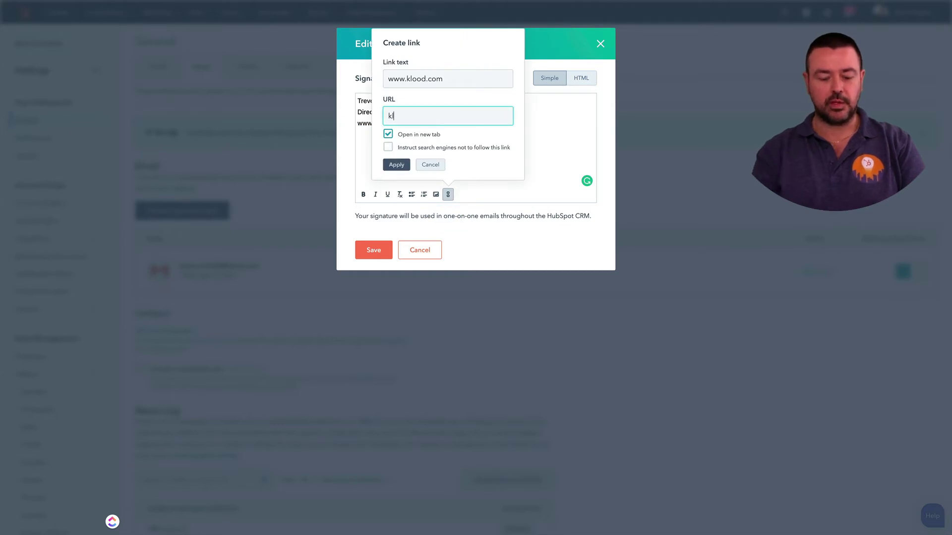
pyautogui.click(396, 164)
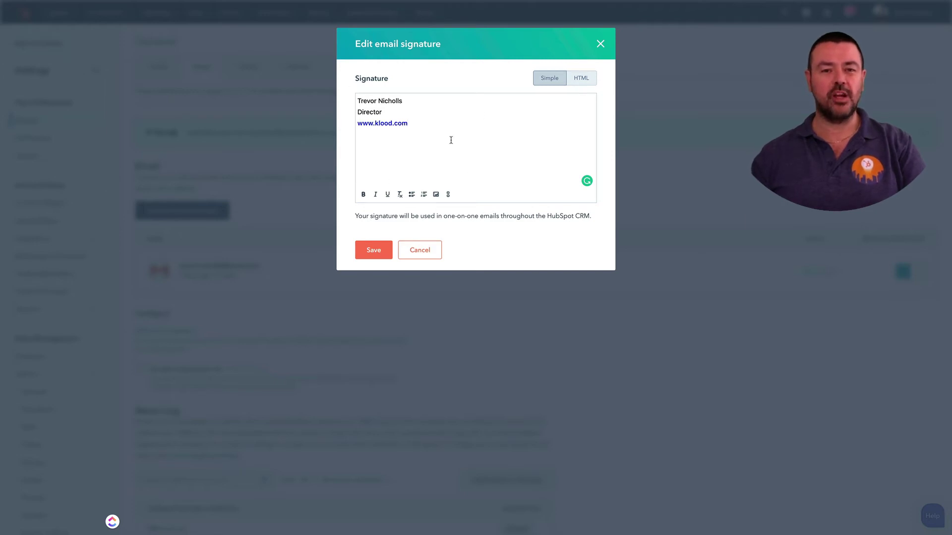
pyautogui.moveTo(410, 124); pyautogui.dragTo(352, 99)
# - Delete the HubSpot draft signature and select the full Gmail signature, banner included
pyautogui.press('BackSpace')
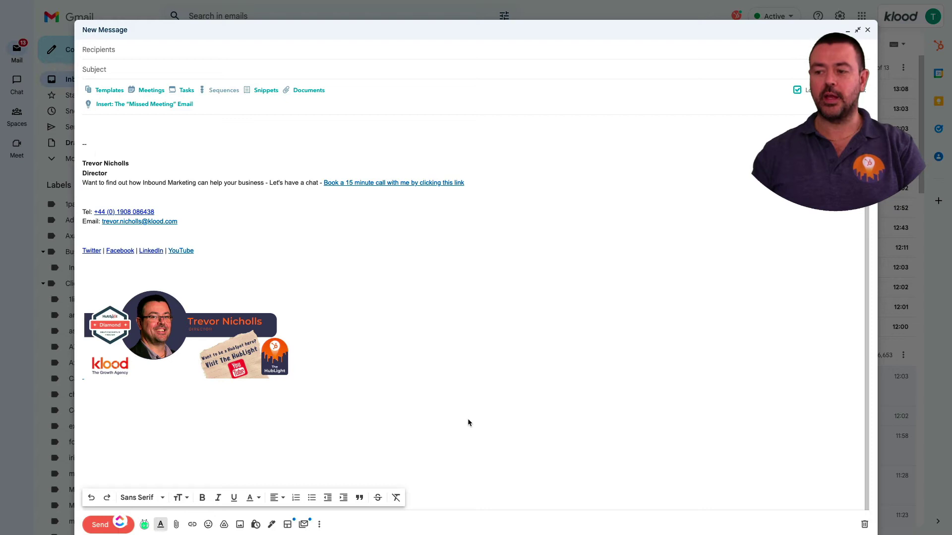
pyautogui.moveTo(463, 417)
pyautogui.mouseDown()
pyautogui.moveTo(154, 236)
pyautogui.moveTo(77, 164)
pyautogui.mouseUp()
pyautogui.hotkey('ctrl', 'c')
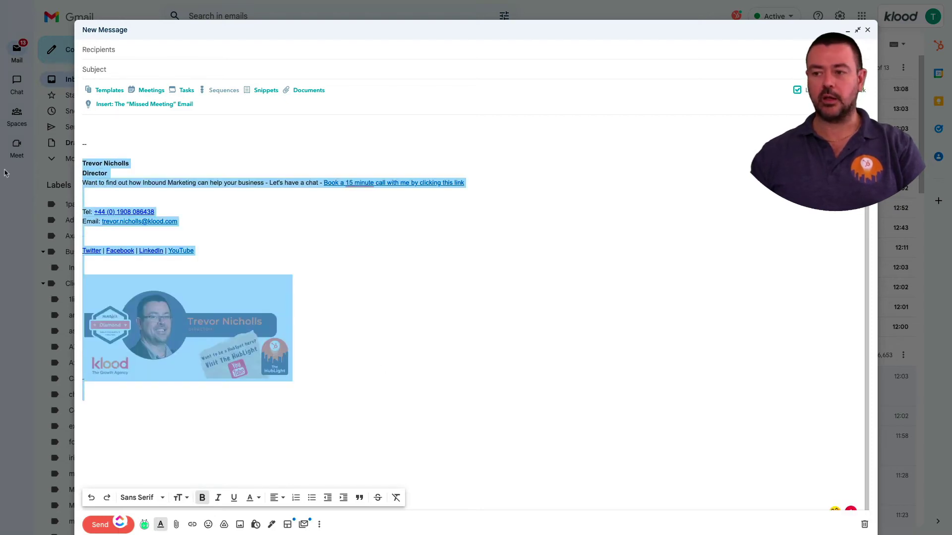
# - Paste the Gmail signature into the HubSpot editor and delete the broken image below the social links
pyautogui.click(559, 111)
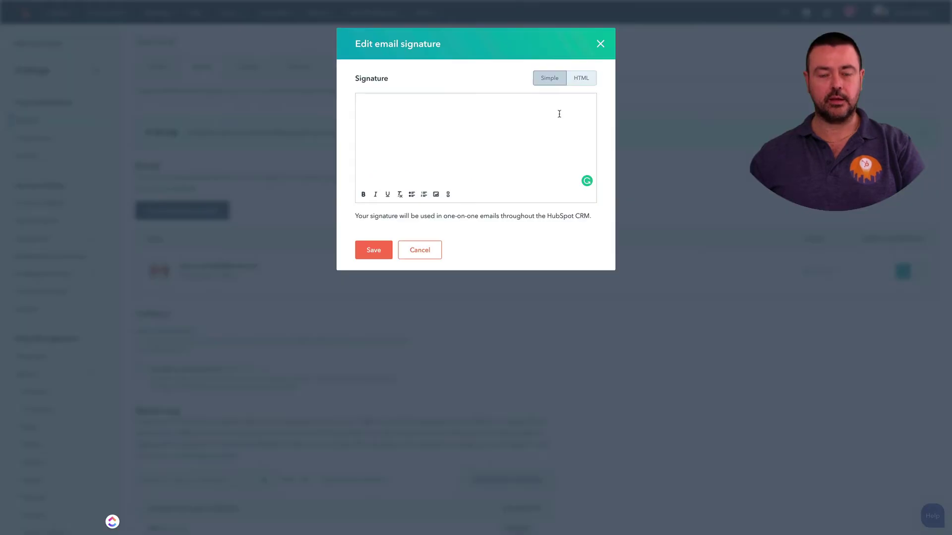
pyautogui.hotkey('ctrl', 'v')
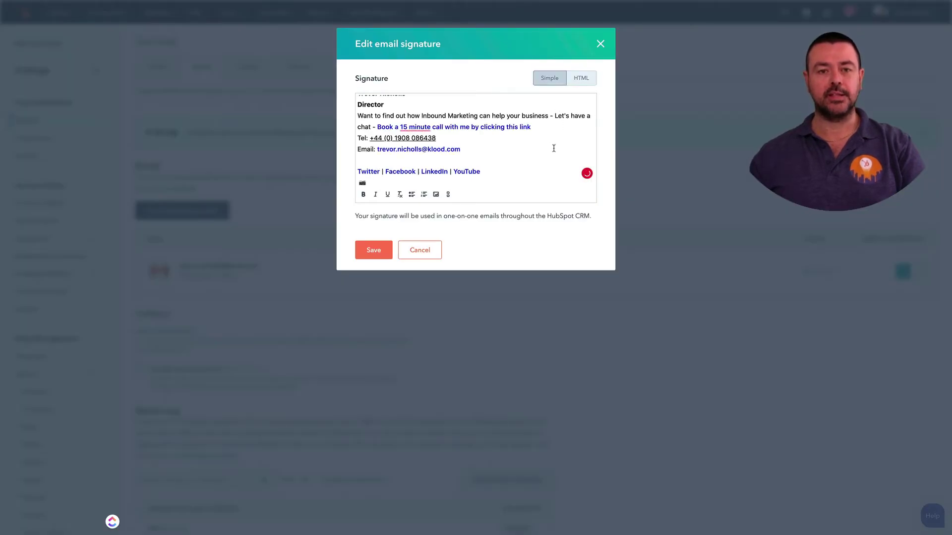
pyautogui.scroll(1, 553, 147)
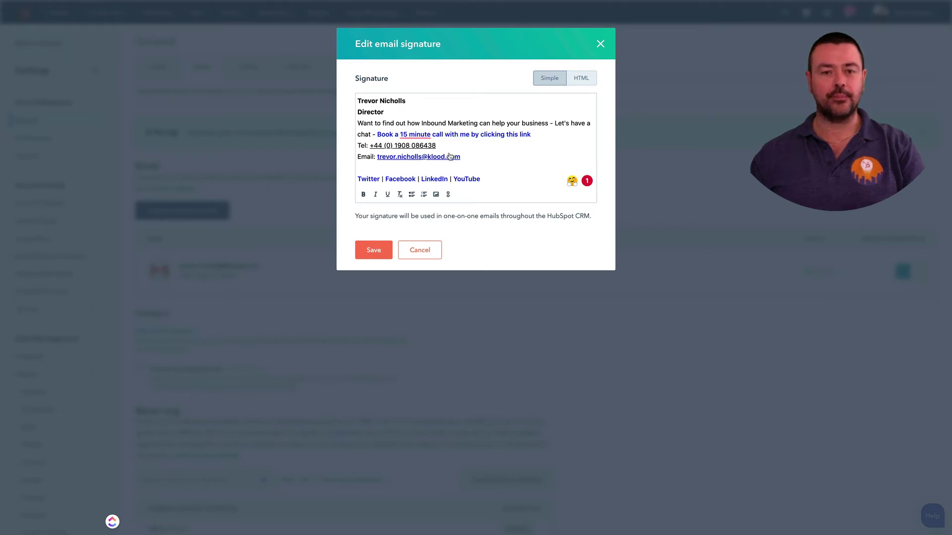
pyautogui.scroll(-1, 449, 157)
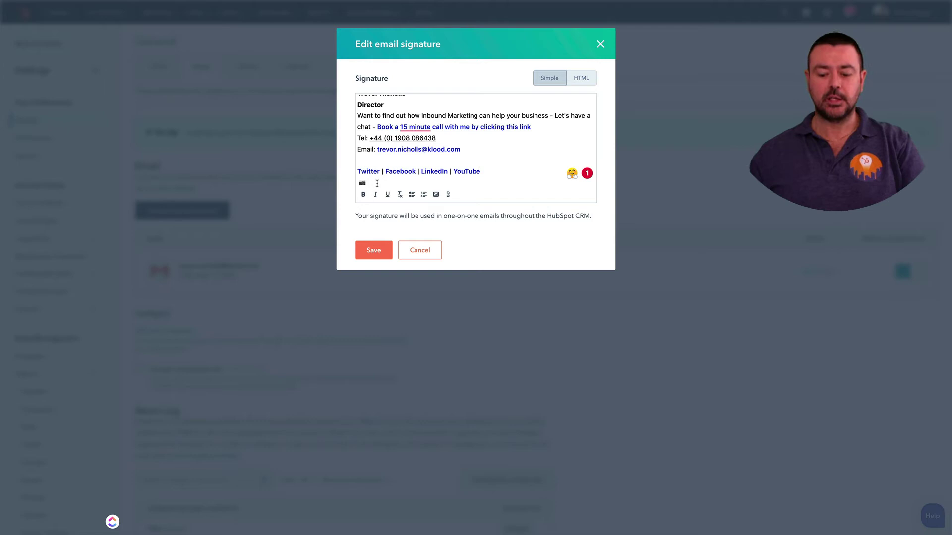
pyautogui.press('BackSpace')
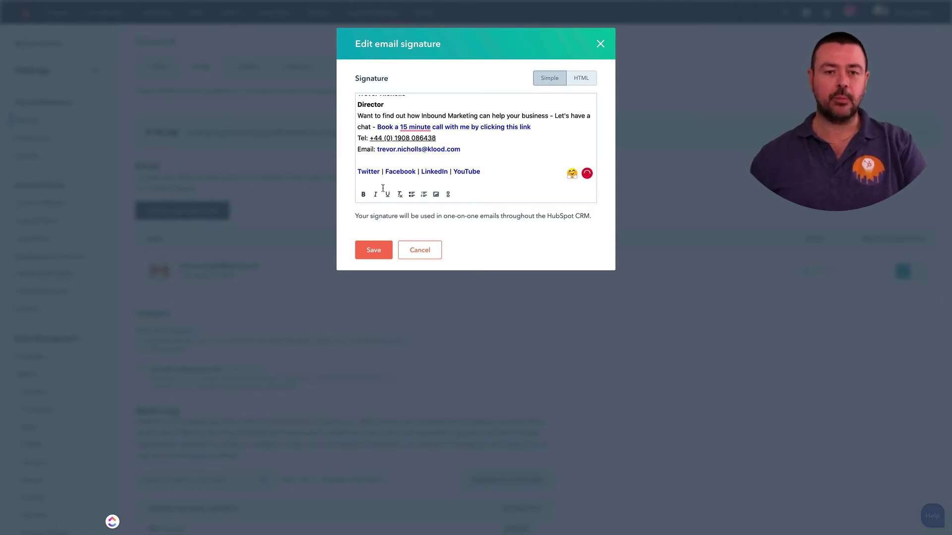
# - Insert the personal banner image from Recent images into the signature
pyautogui.click(438, 199)
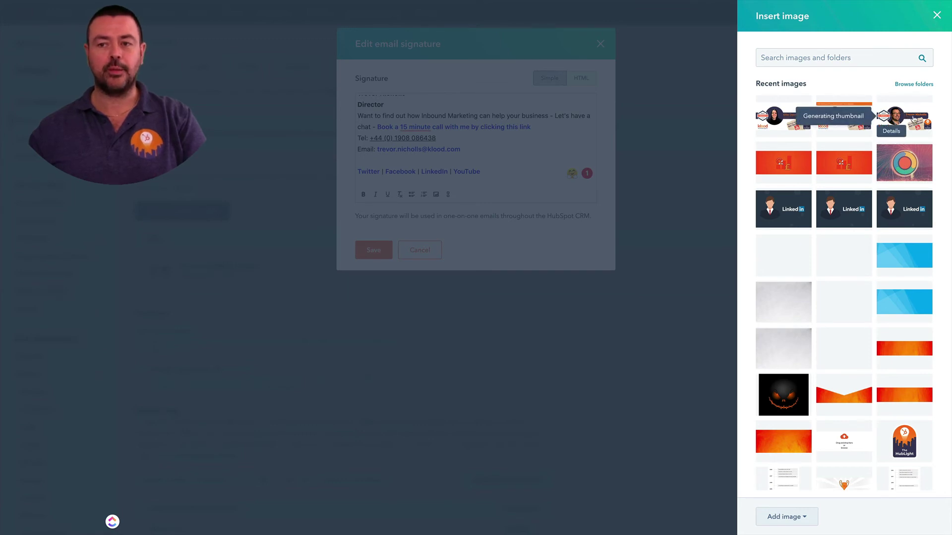
pyautogui.click(803, 518)
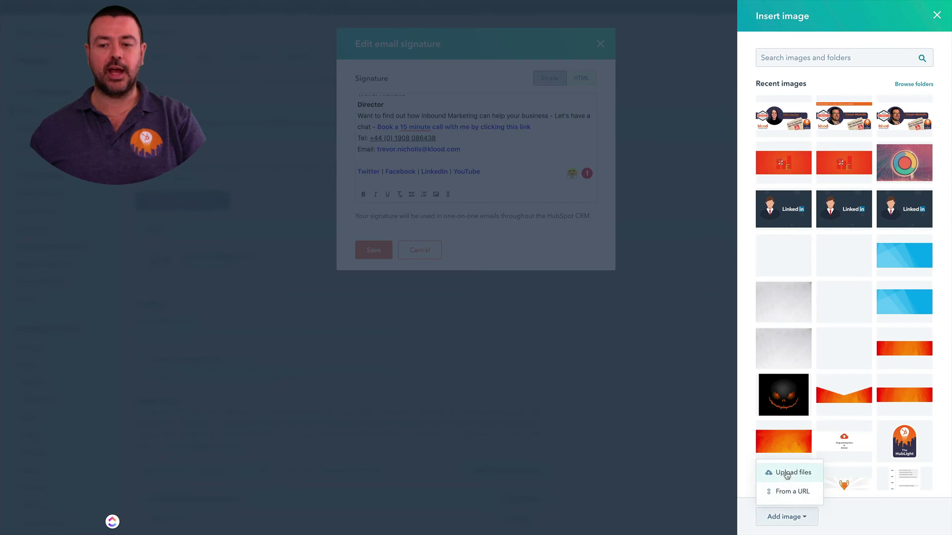
pyautogui.click(907, 120)
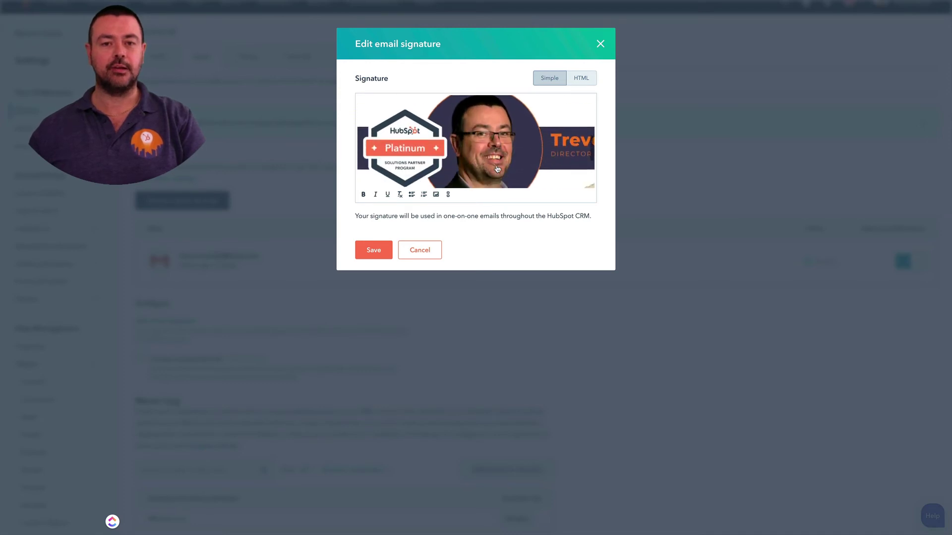
# - Resize the signature banner image to 250px wide (250 × 125)
pyautogui.scroll(5, 497, 169)
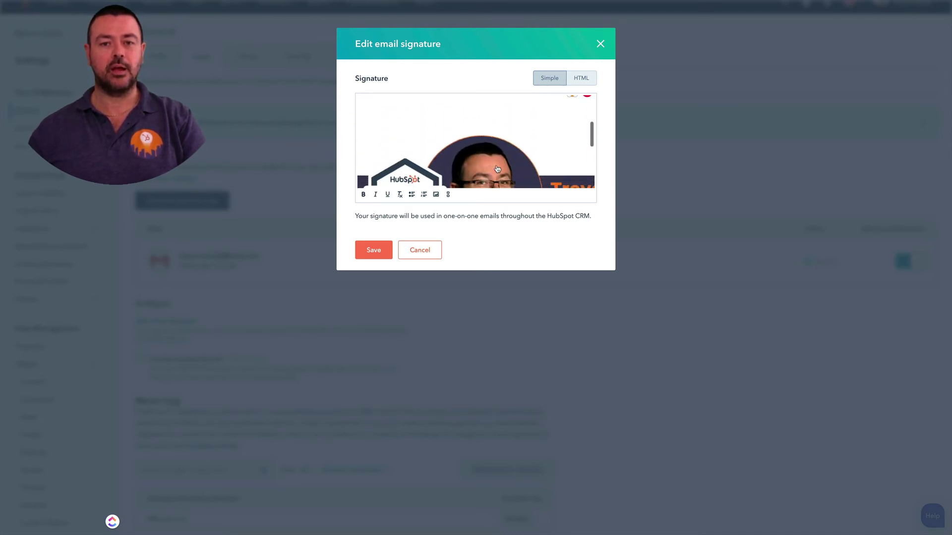
pyautogui.scroll(-1, 497, 169)
pyautogui.scroll(2, 528, 142)
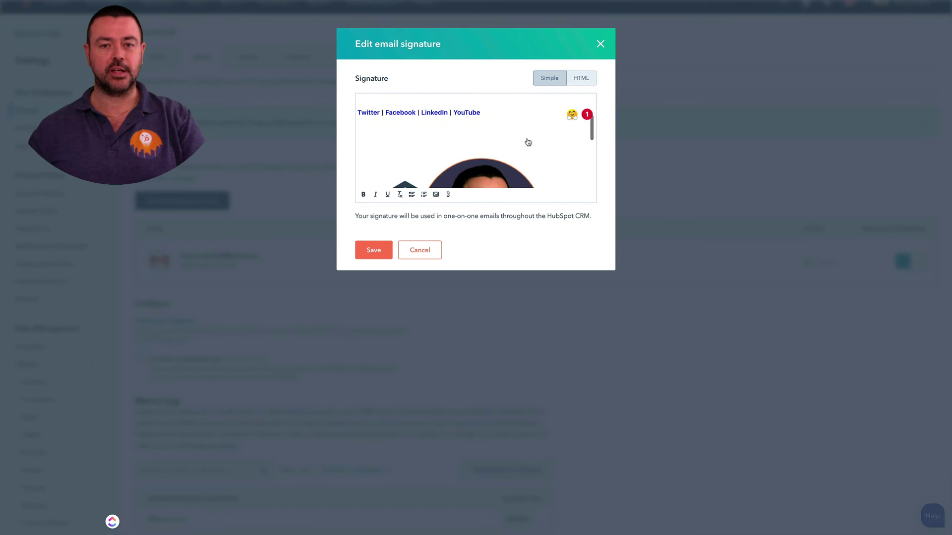
pyautogui.scroll(-2, 528, 143)
pyautogui.click(532, 143)
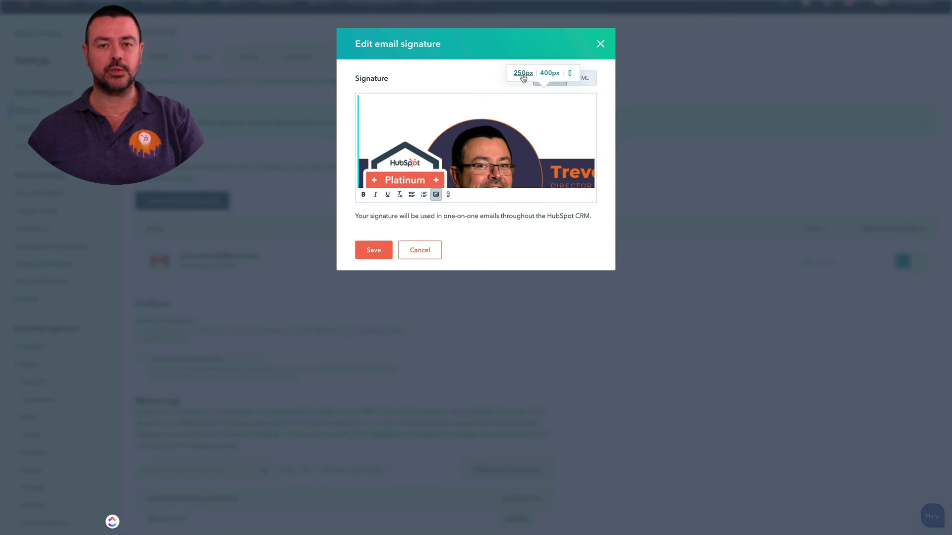
pyautogui.click(523, 73)
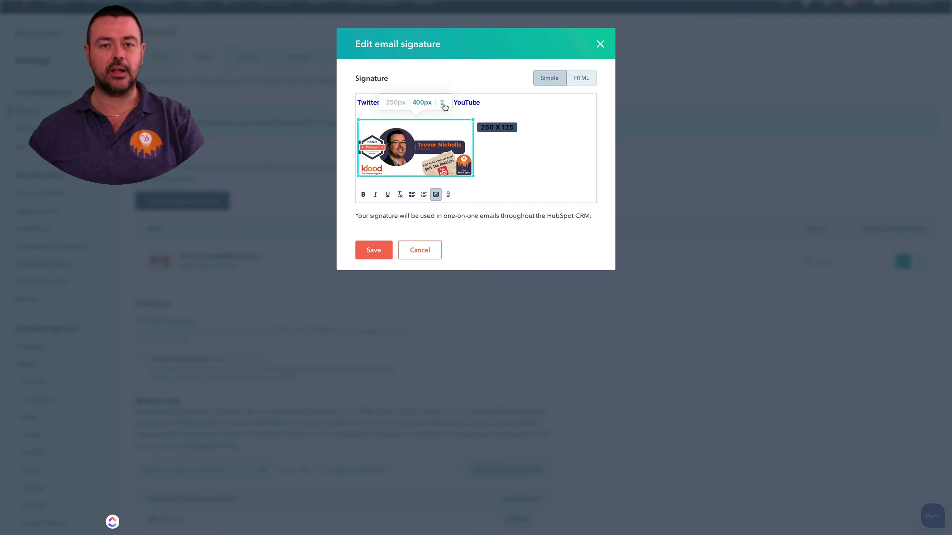
# - Link the banner image to the YouTube channel URL, opening in a new tab
pyautogui.click(443, 104)
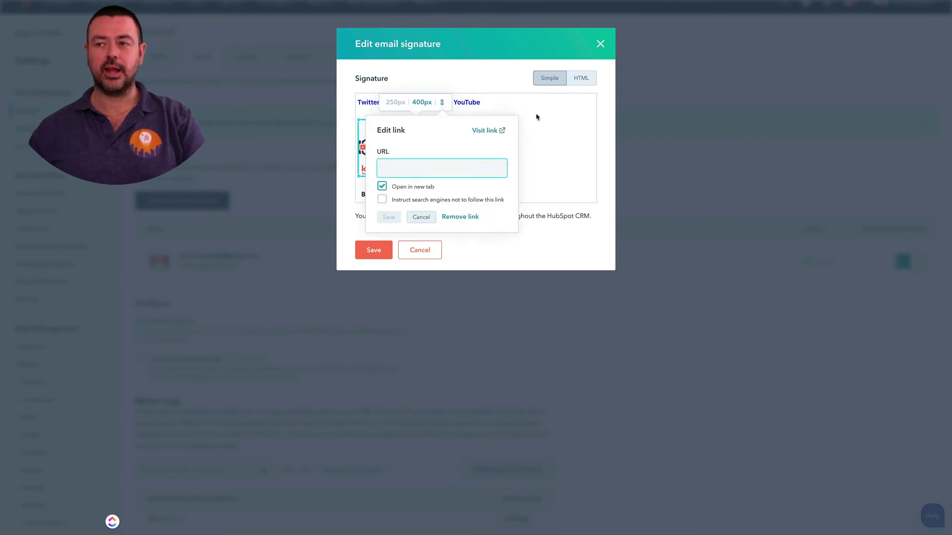
pyautogui.hotkey('alt', 'Tab')
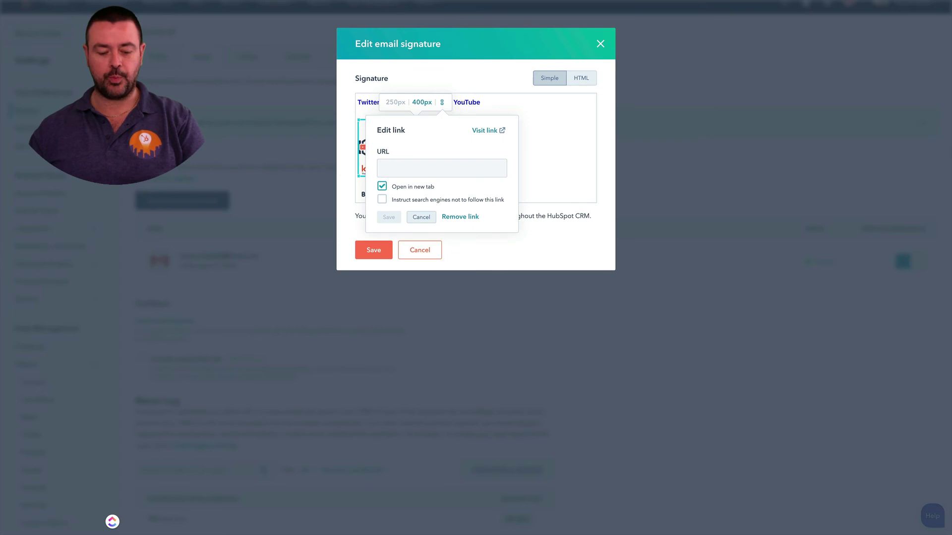
pyautogui.hotkey('ctrl', 'v')
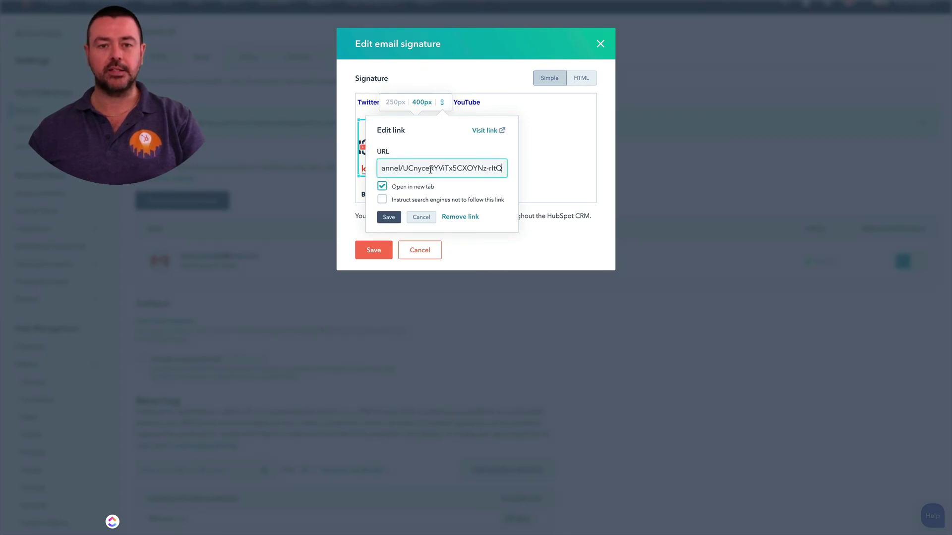
pyautogui.click(394, 219)
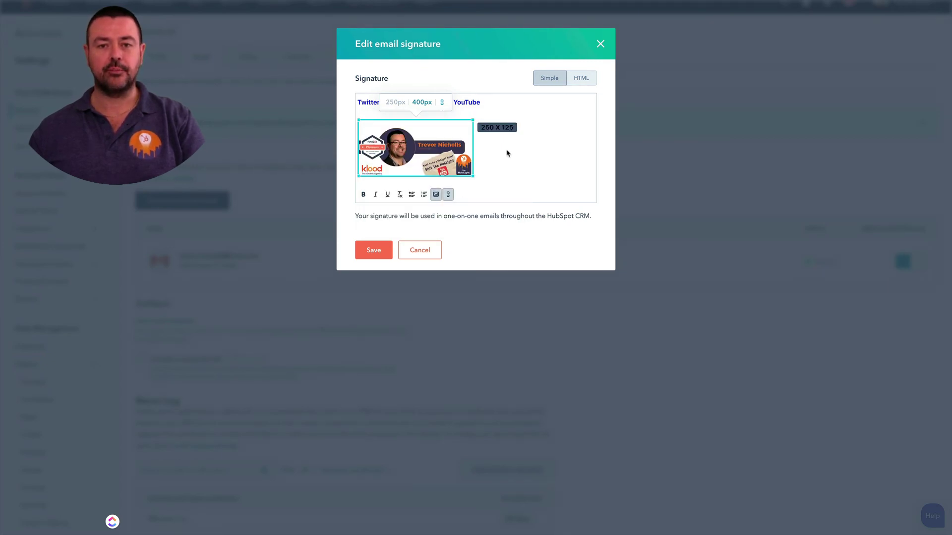
pyautogui.scroll(3, 509, 154)
pyautogui.scroll(1, 509, 155)
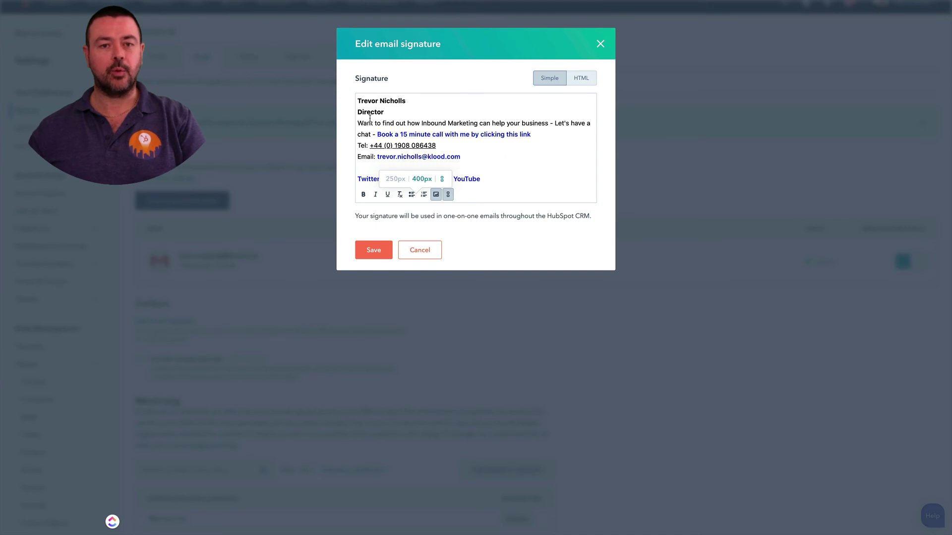
pyautogui.scroll(-3, 470, 157)
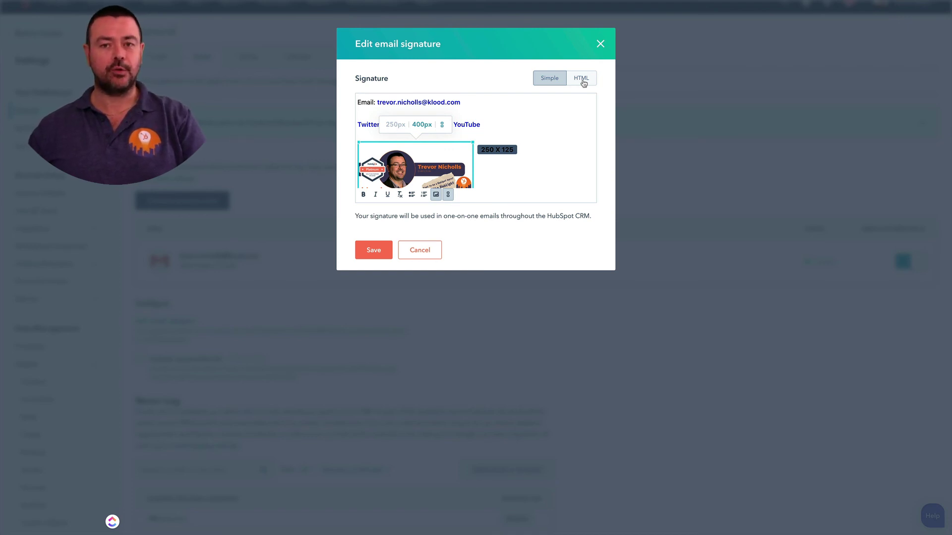
pyautogui.click(582, 79)
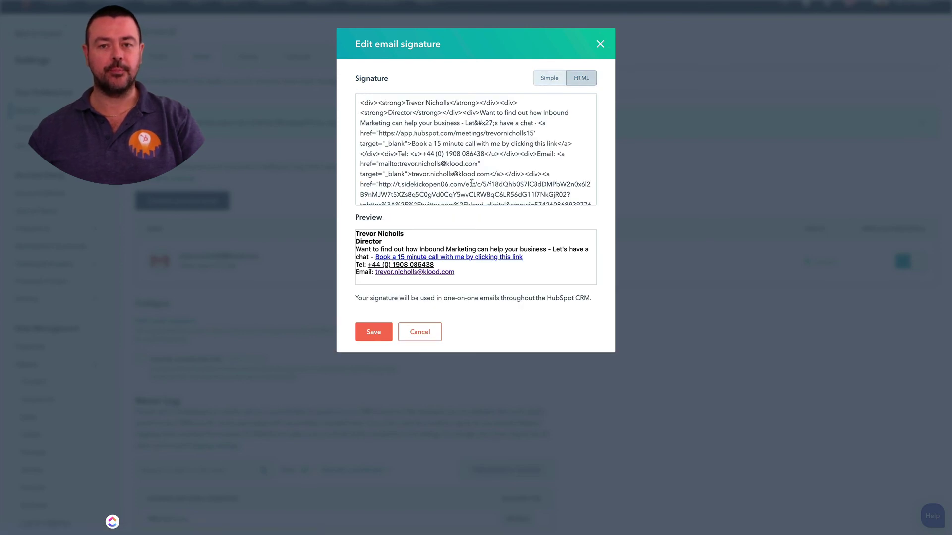
pyautogui.click(542, 79)
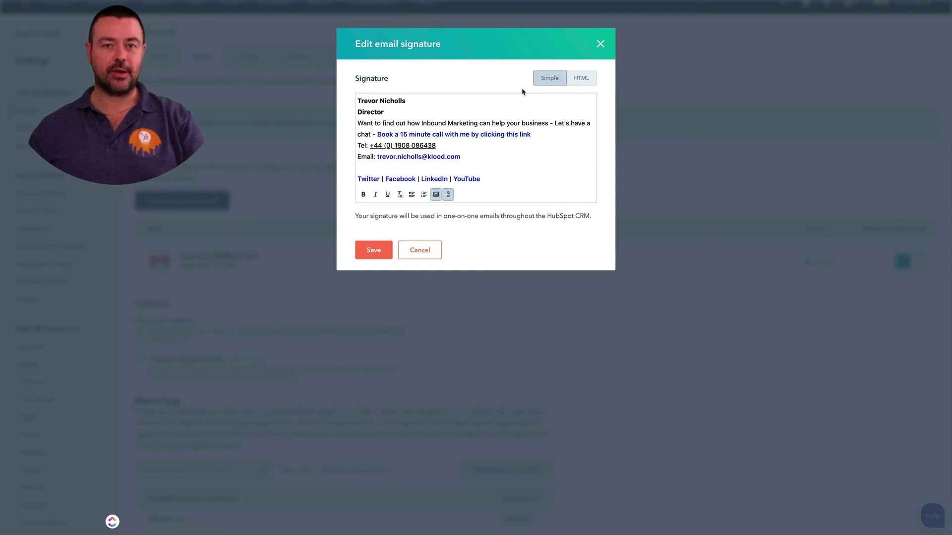